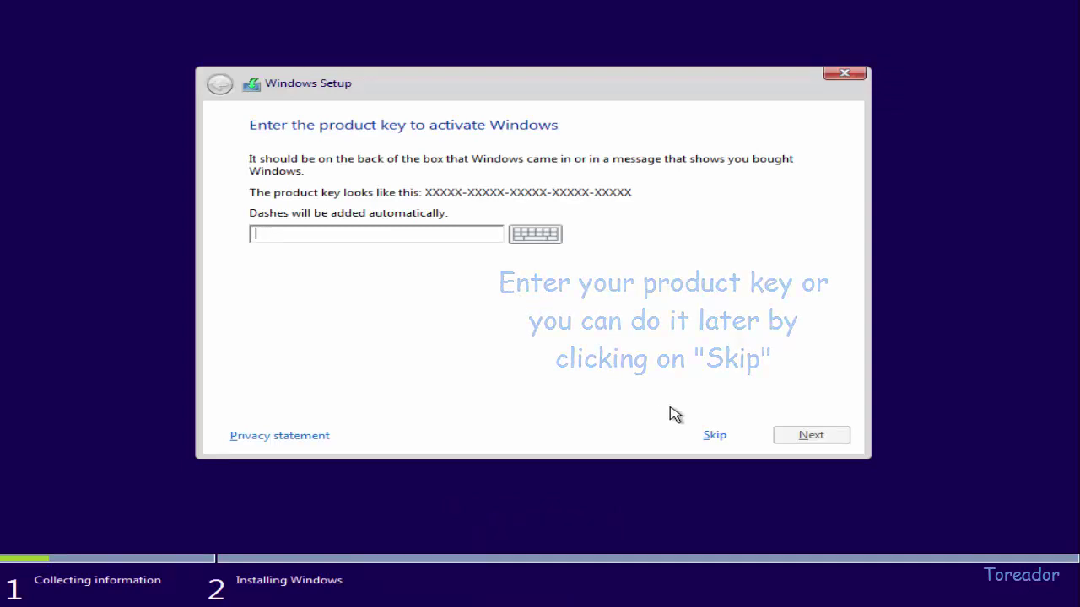
# Skip entering the product key and accept the Microsoft license terms
pyautogui.click(700, 434)
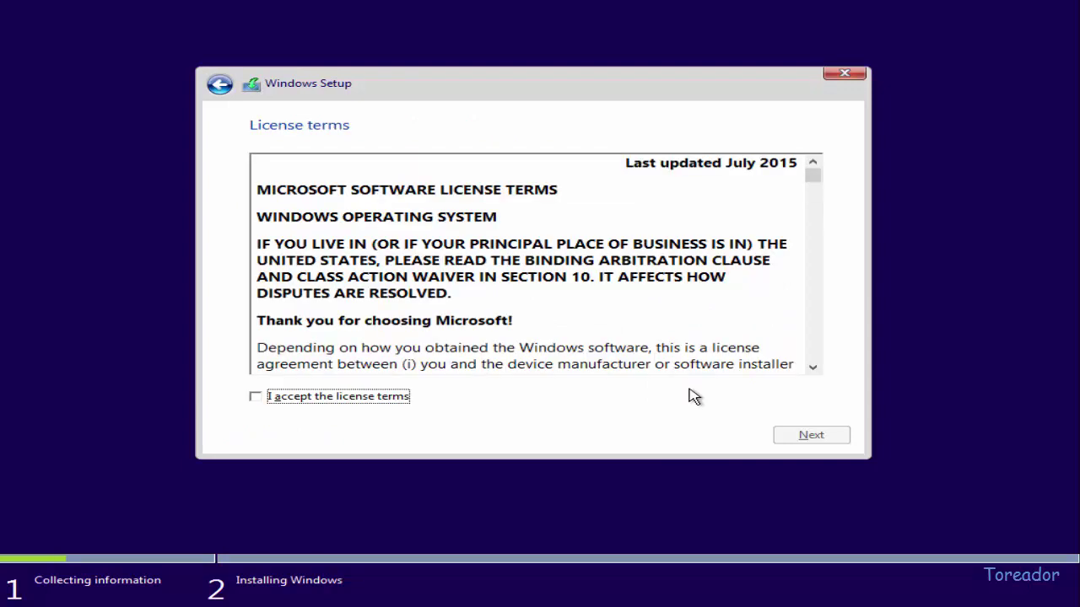
pyautogui.click(323, 398)
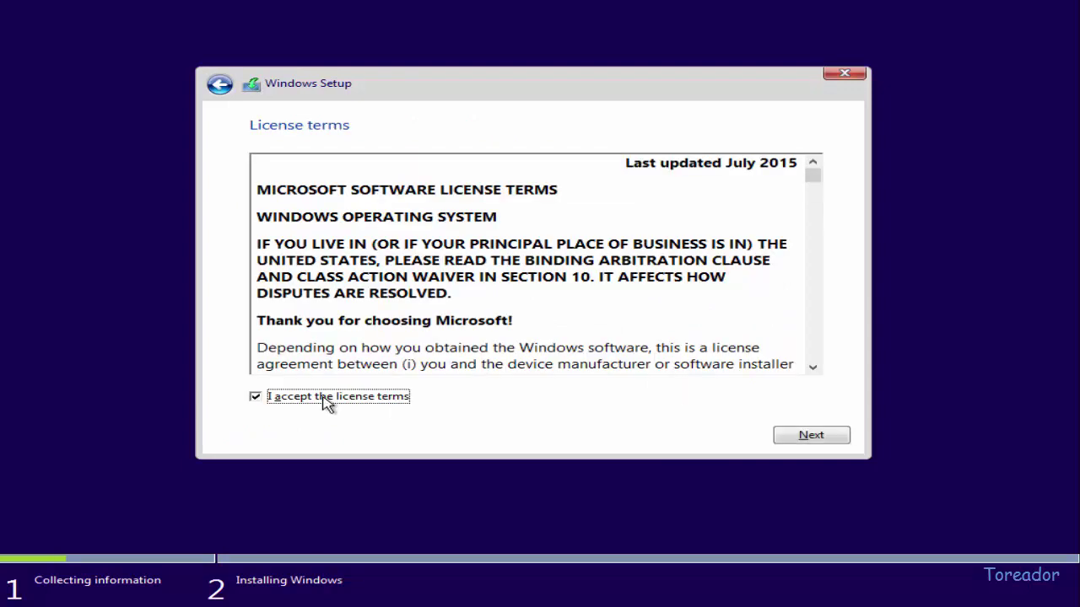
pyautogui.click(795, 435)
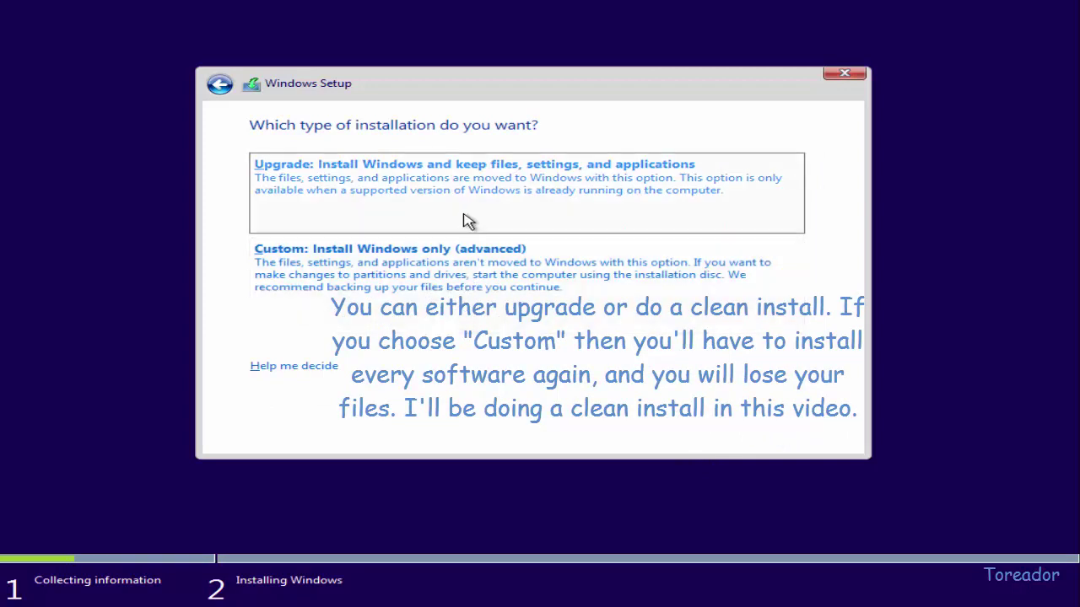
# Choose the Custom (Windows only) installation and create a 30000 MB partition on Drive 0, allowing the additional system partitions
pyautogui.click(393, 283)
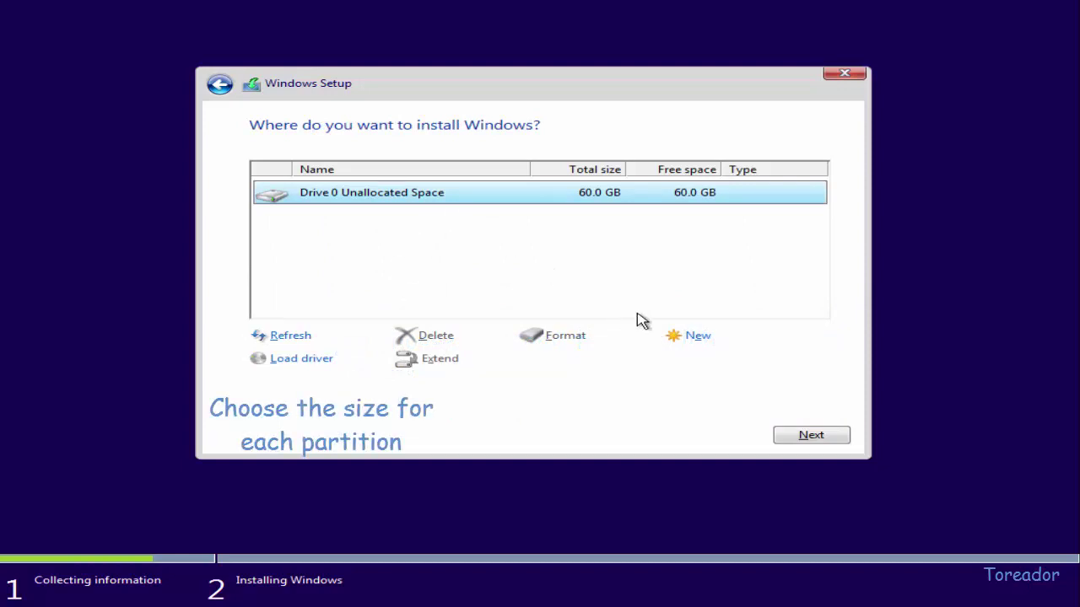
pyautogui.click(689, 336)
pyautogui.click(625, 364)
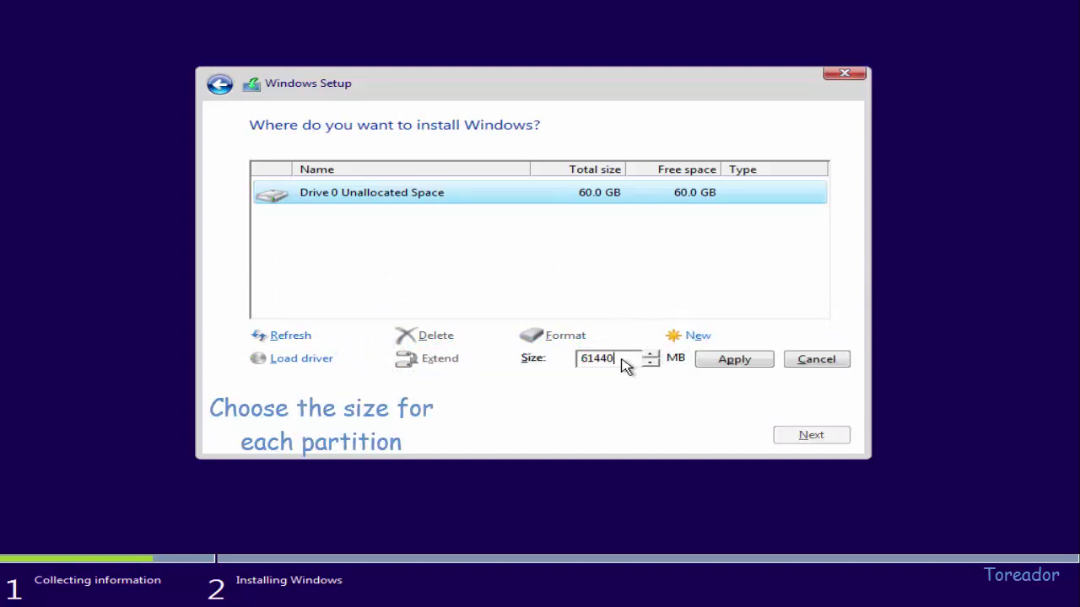
pyautogui.moveTo(625, 364); pyautogui.dragTo(530, 360)
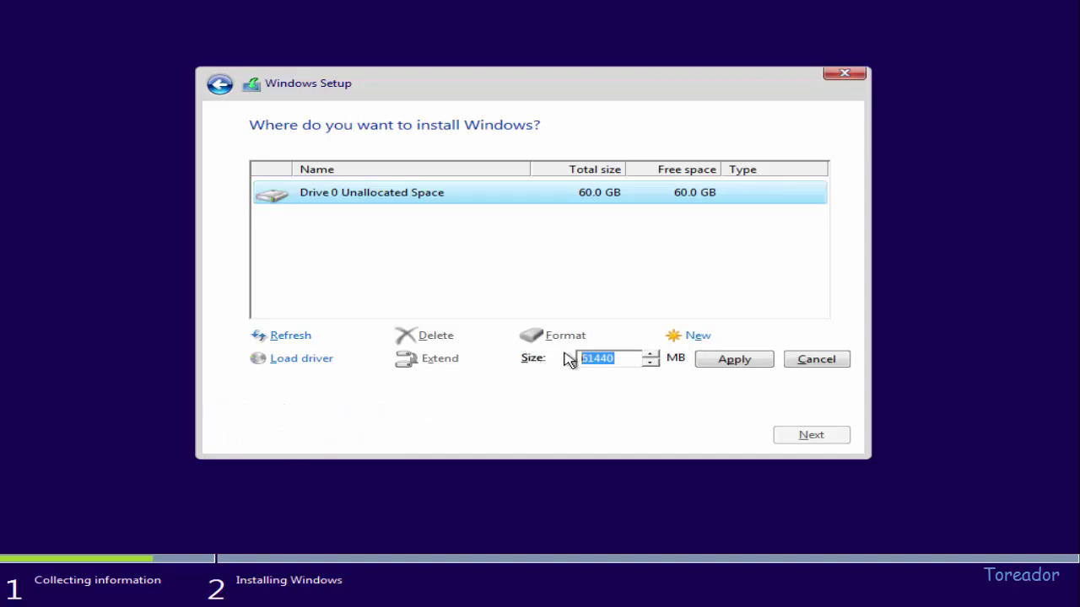
pyautogui.write('30000')
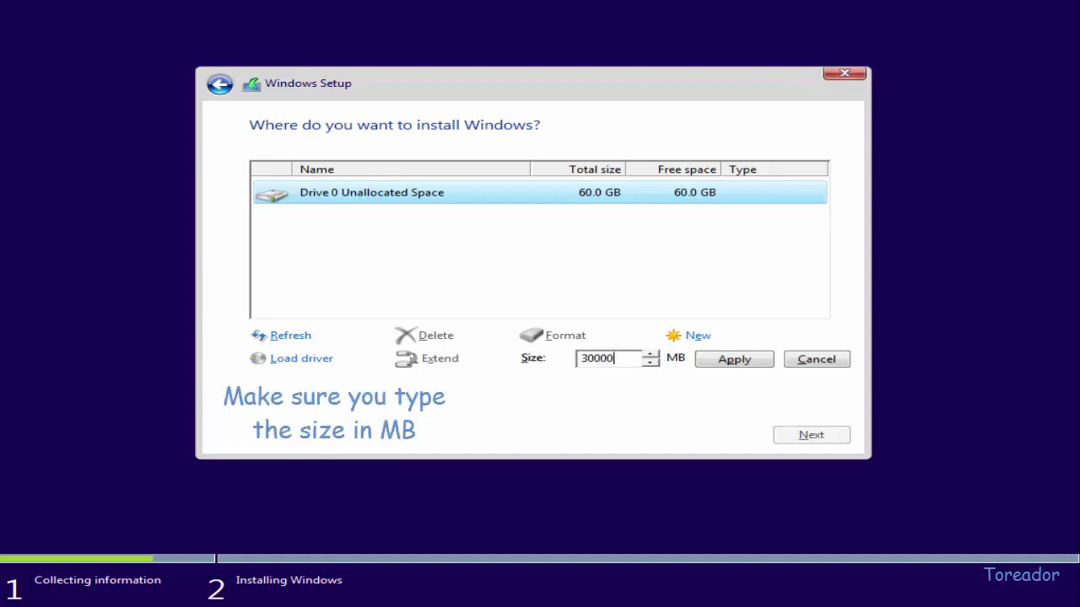
pyautogui.click(746, 361)
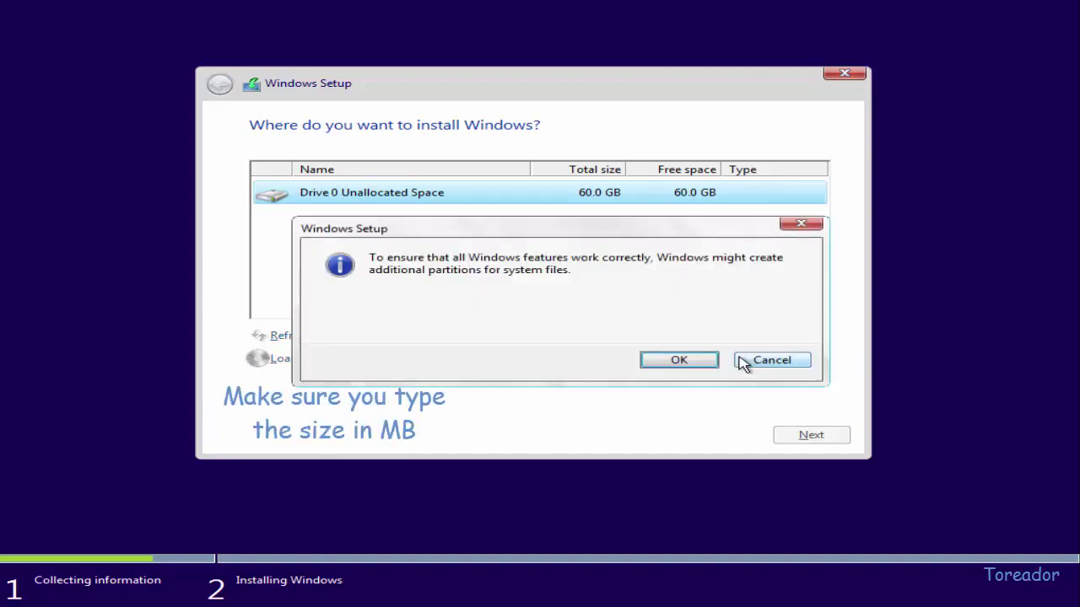
pyautogui.click(679, 361)
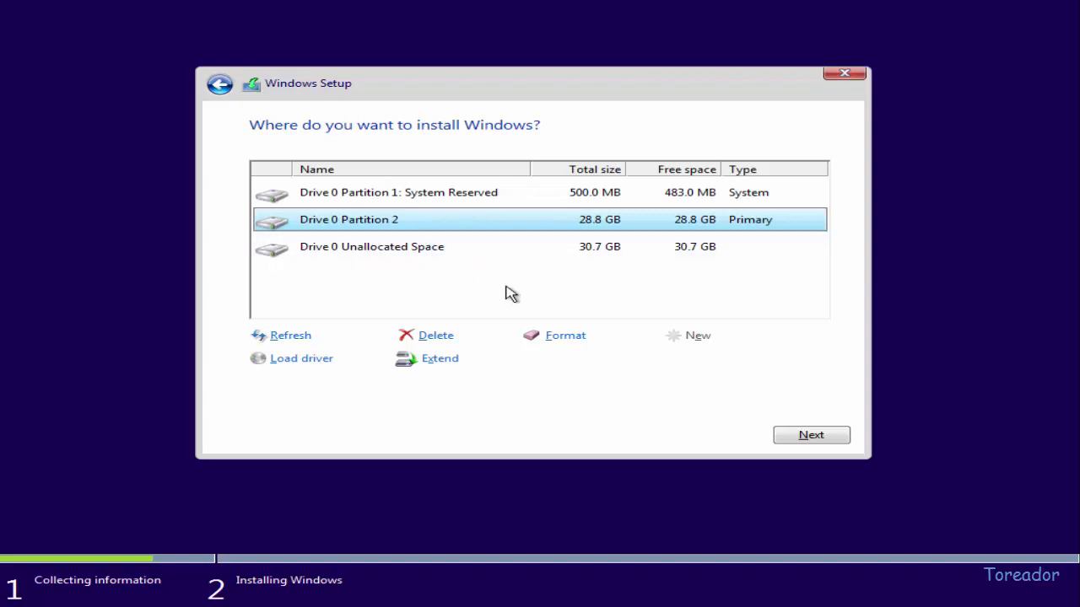
# Create a partition from all the remaining unallocated space on Drive 0 and start installing Windows on Partition 2
pyautogui.click(465, 244)
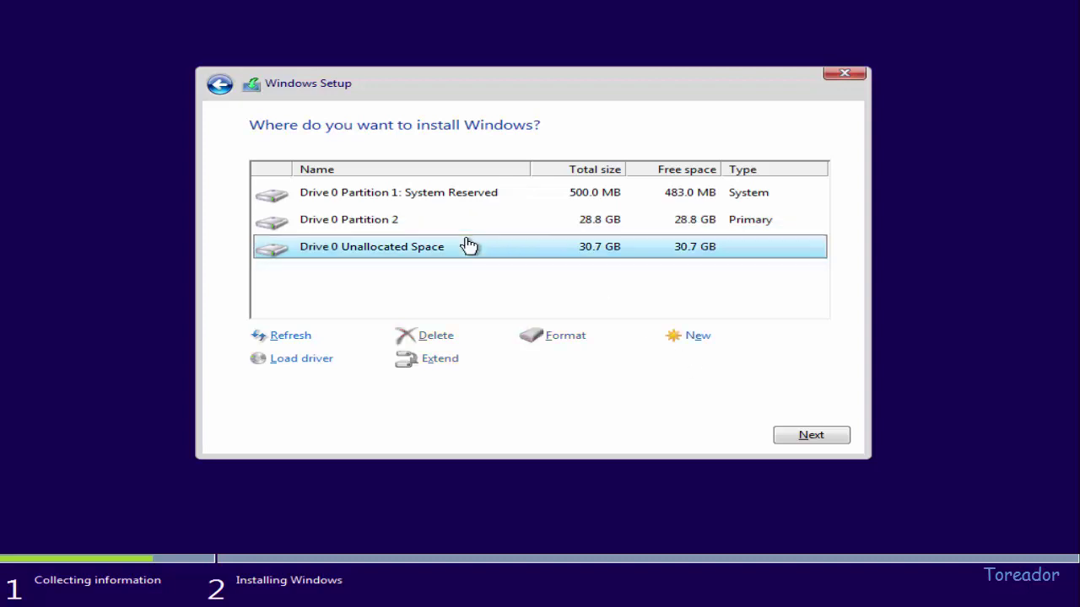
pyautogui.click(682, 336)
pyautogui.click(717, 359)
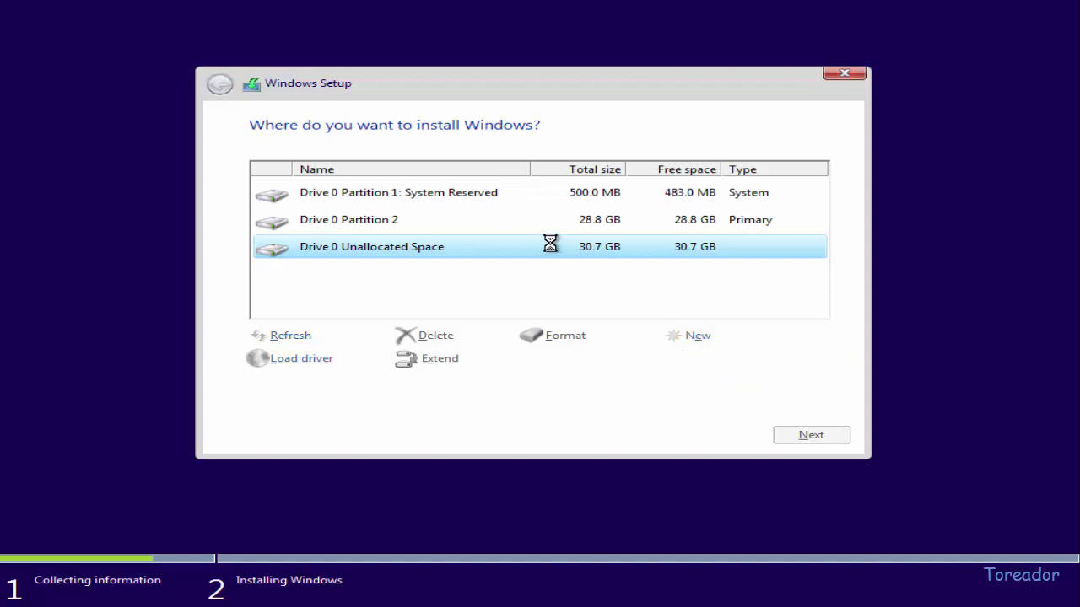
pyautogui.click(505, 222)
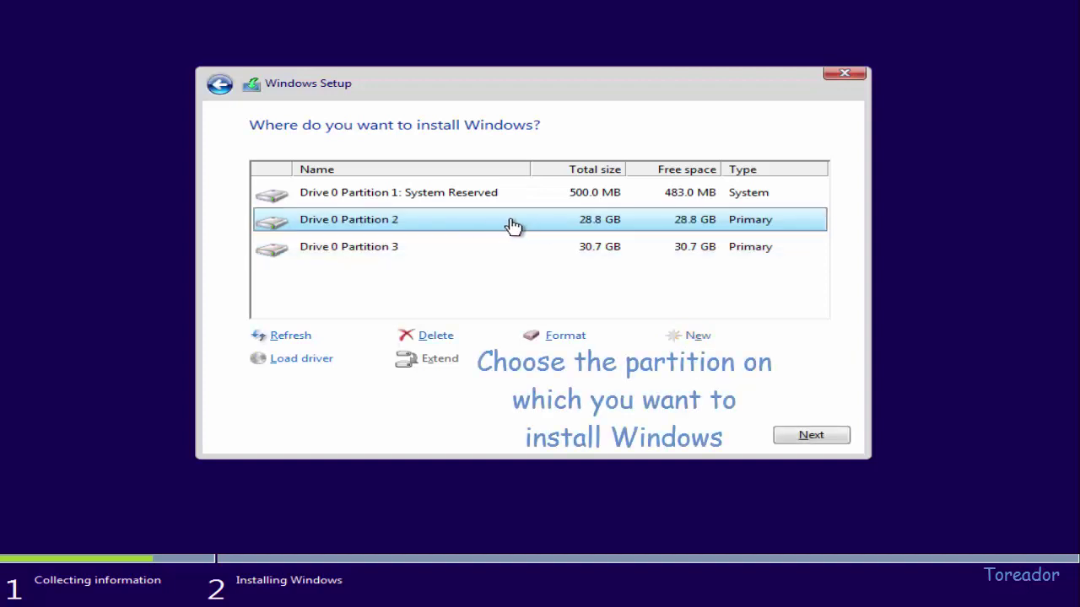
pyautogui.click(805, 438)
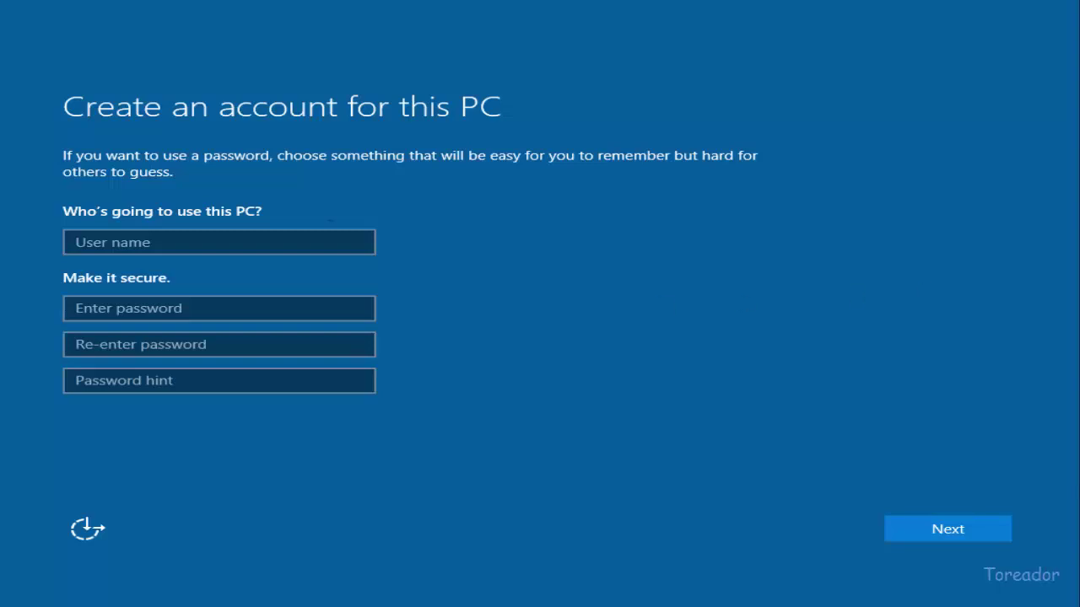
# Create the PC account by entering the user name and leaving the password fields blank
pyautogui.click(202, 248)
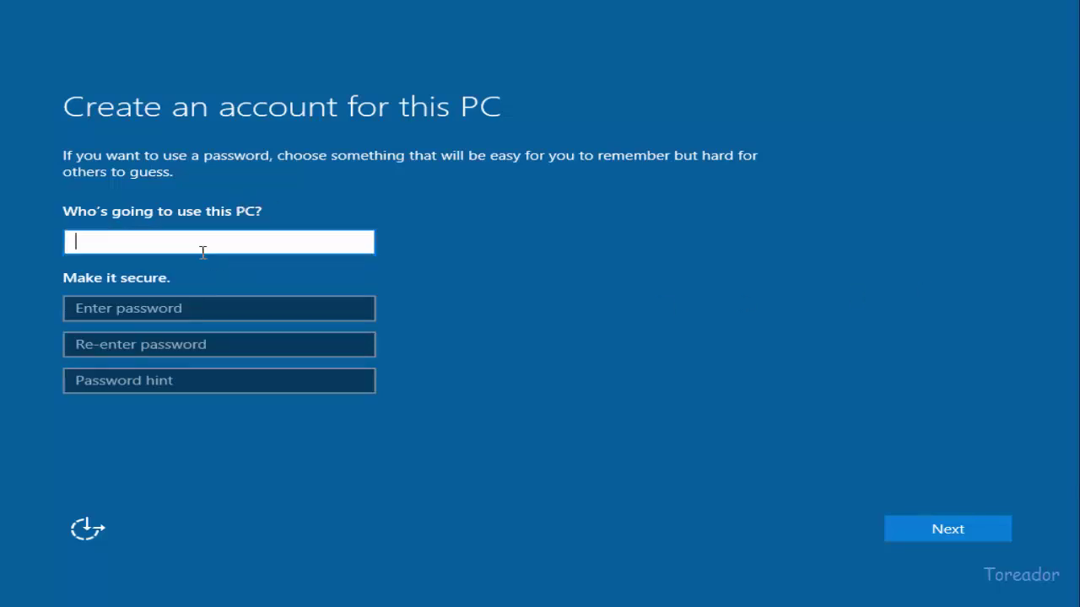
pyautogui.write('Toreador')
pyautogui.click(910, 521)
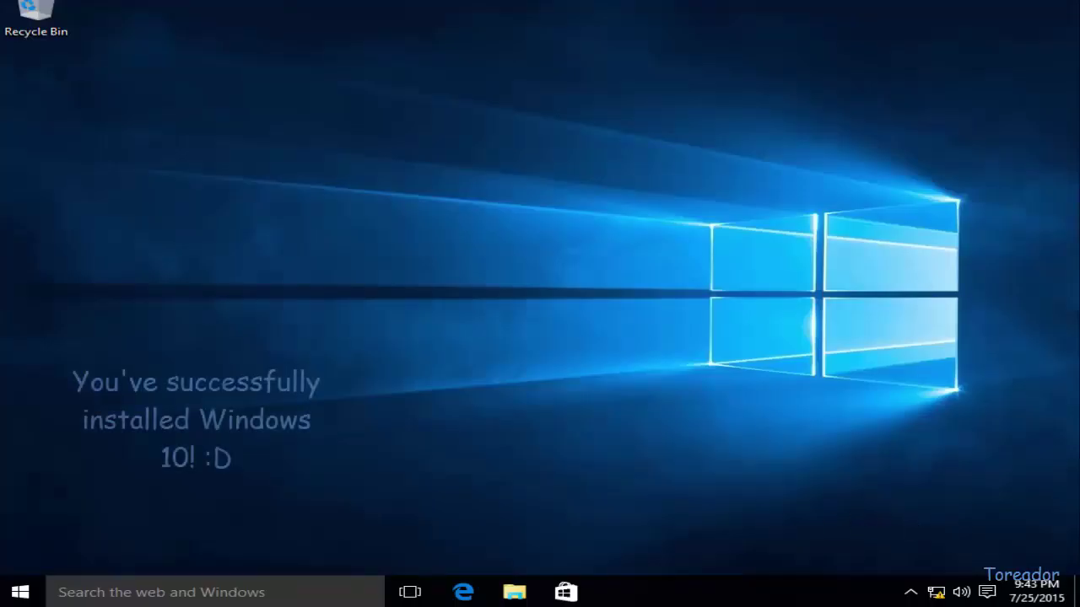
# View the desktop's Personalization background settings and close the window
pyautogui.rightClick(540, 242)
pyautogui.click(604, 398)
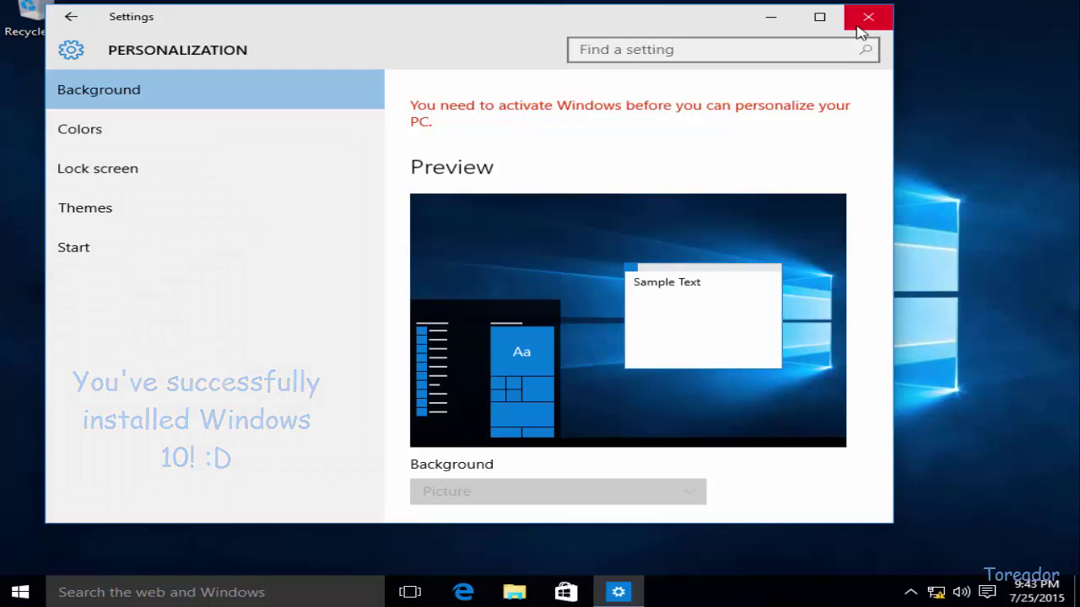
pyautogui.click(860, 30)
# Open the advanced display settings from the desktop's display settings
pyautogui.rightClick(561, 131)
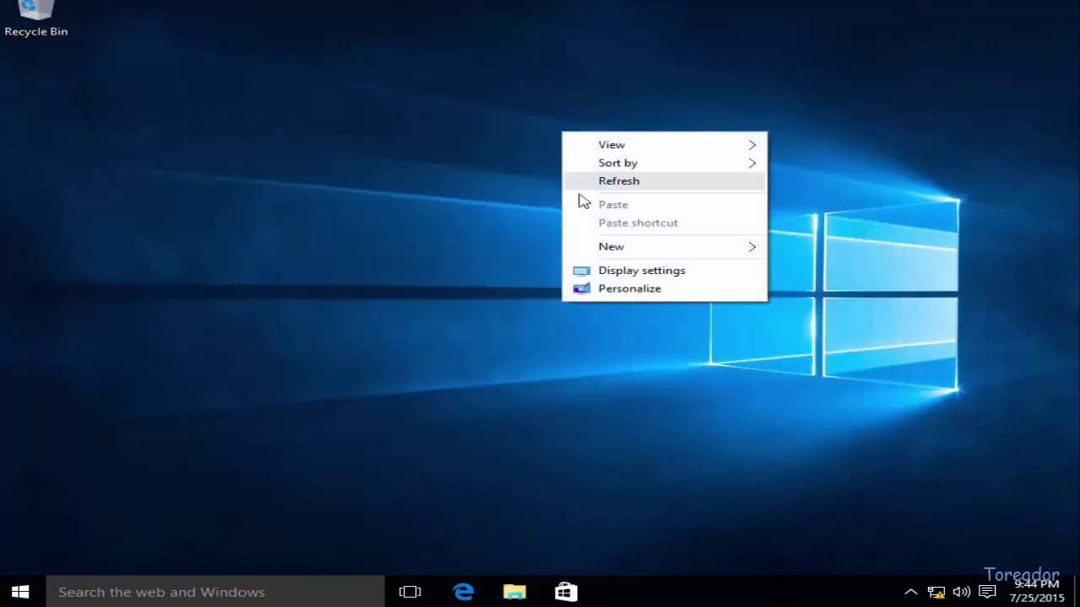
pyautogui.click(627, 270)
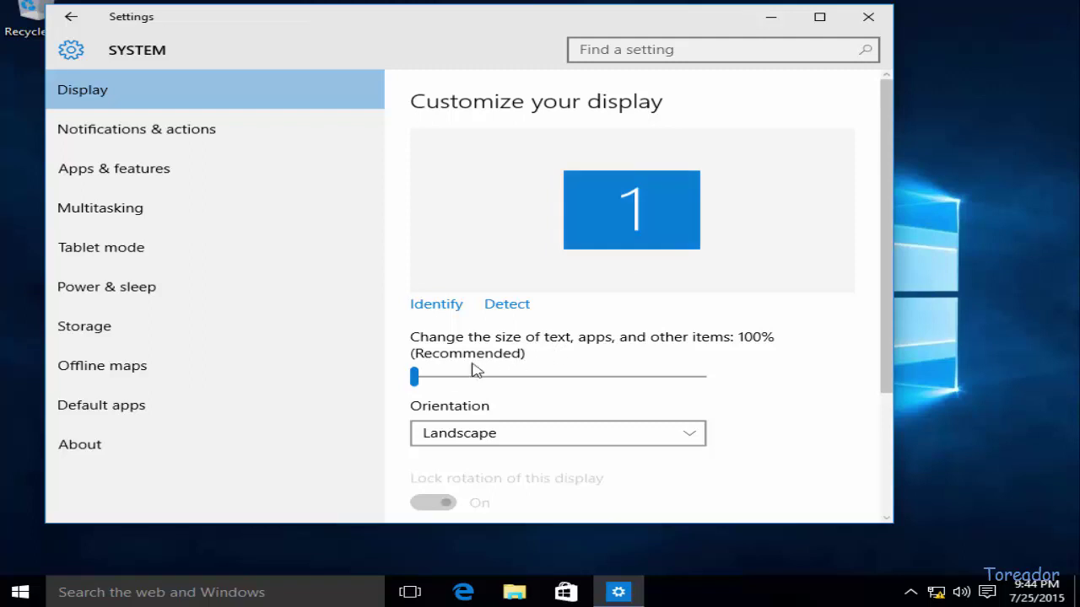
pyautogui.scroll(-1, 222, 248)
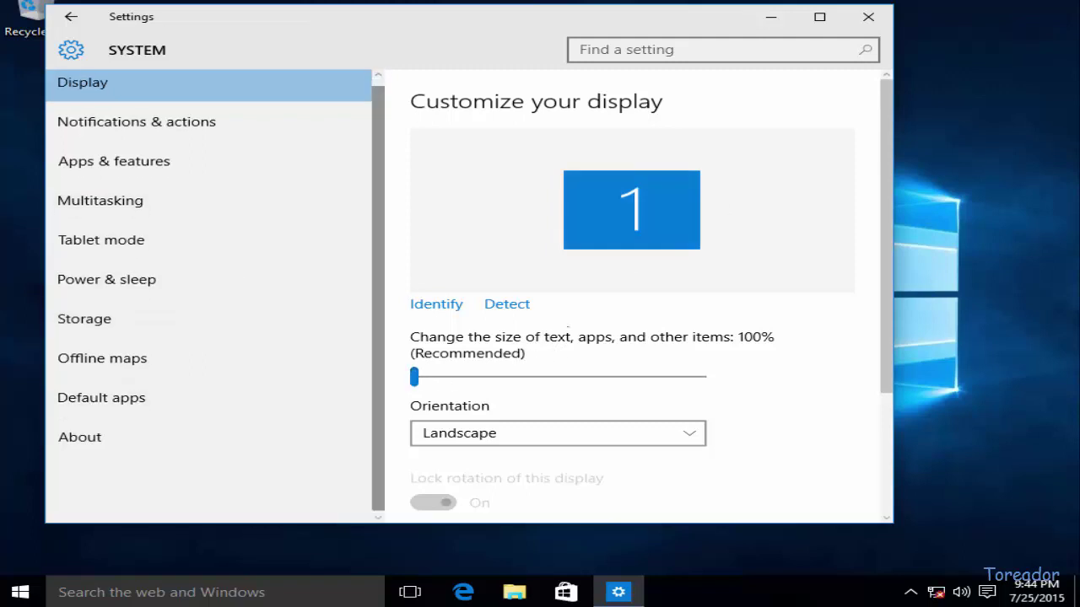
pyautogui.scroll(-3, 714, 321)
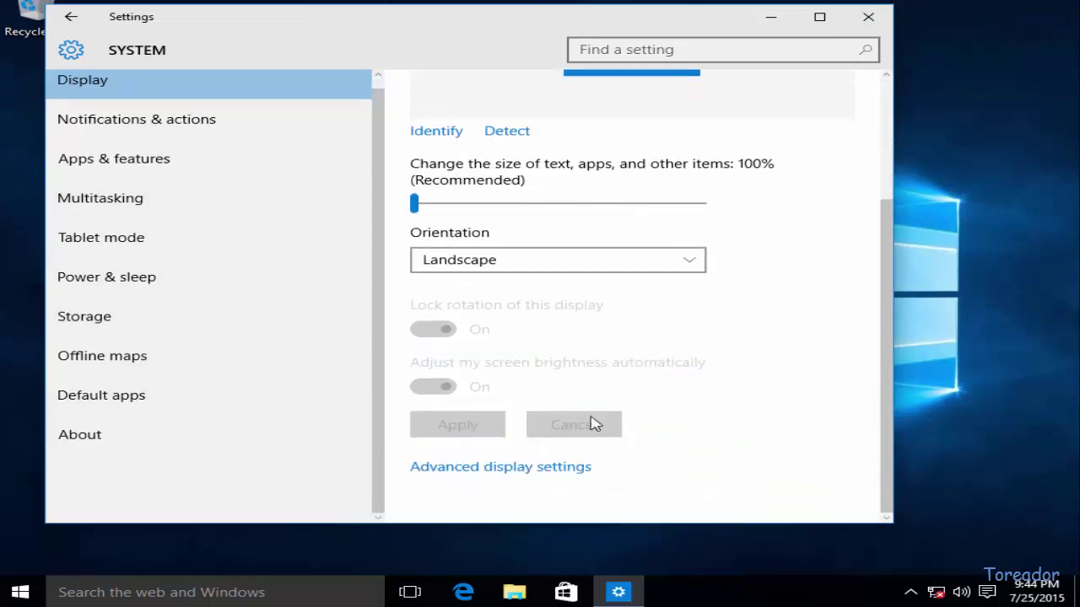
pyautogui.click(552, 469)
pyautogui.scroll(-3, 499, 410)
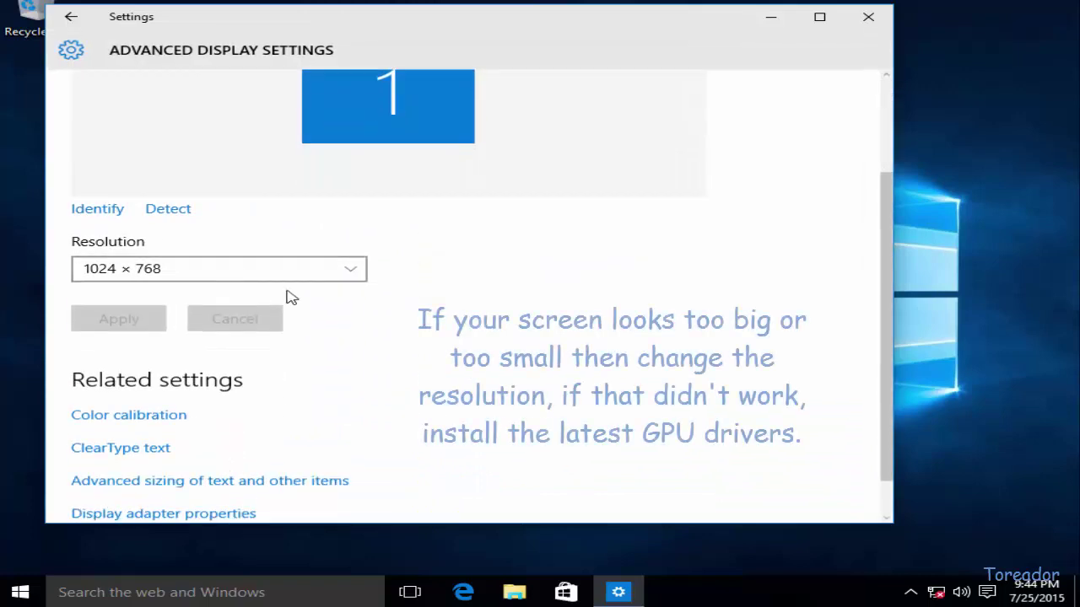
pyautogui.click(306, 273)
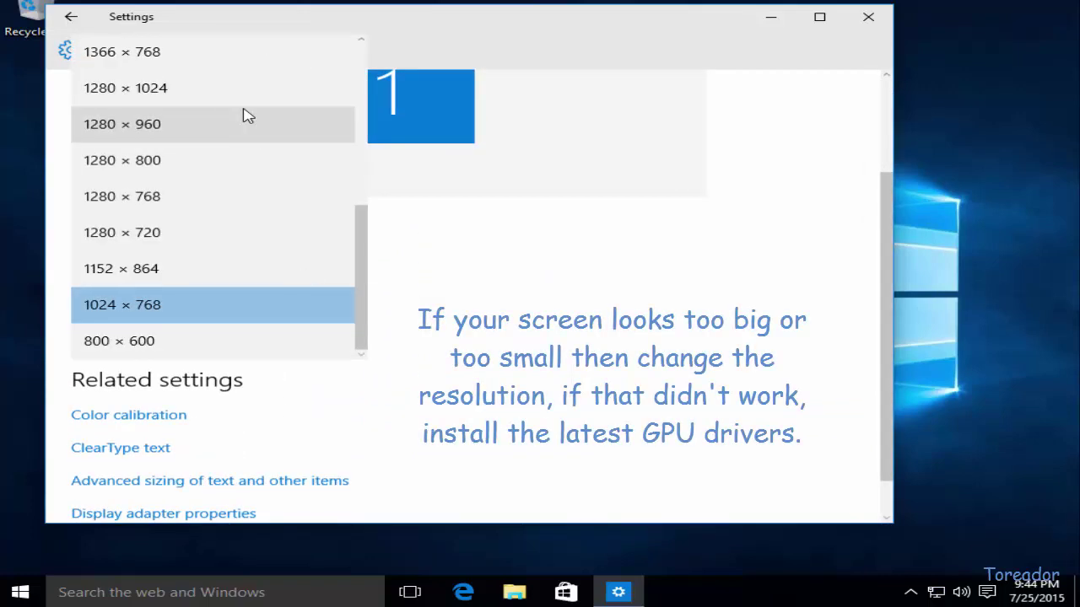
pyautogui.scroll(5, 239, 258)
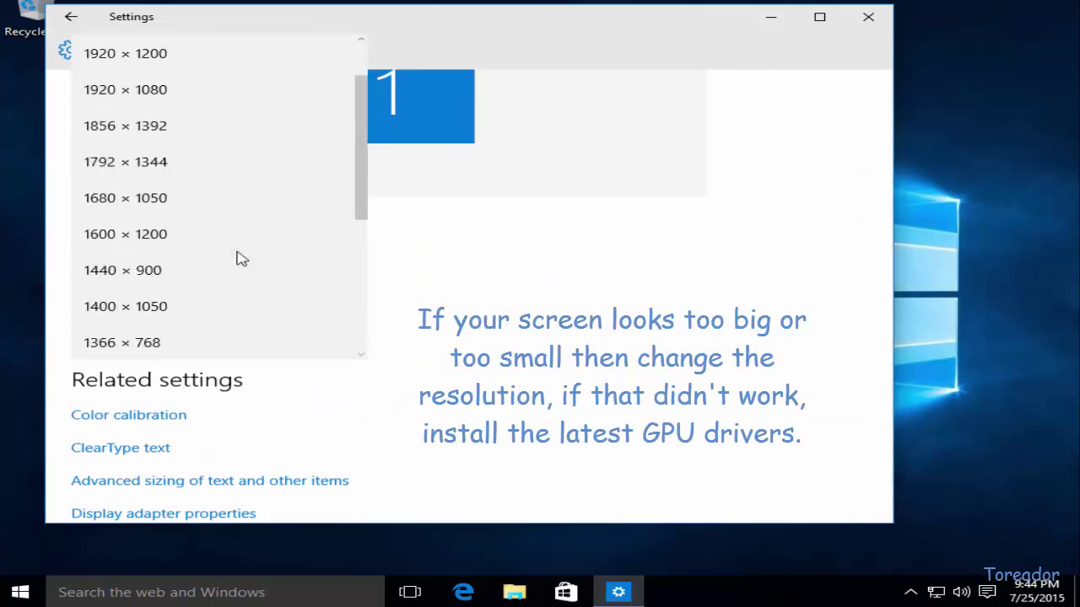
pyautogui.click(174, 104)
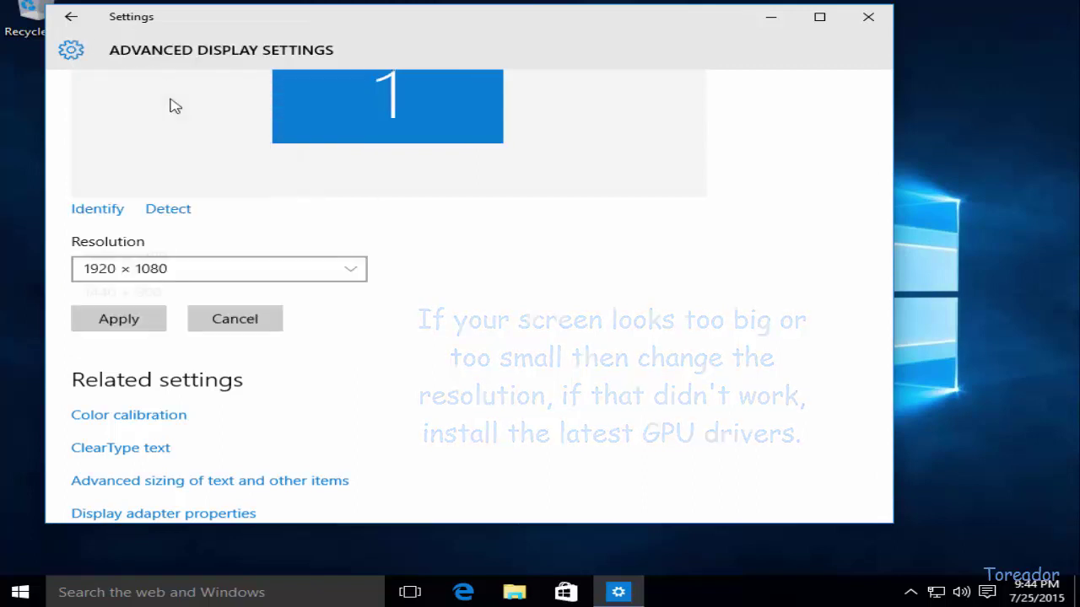
# Set the display resolution to 1920 × 1080, apply it and keep the change
pyautogui.click(160, 269)
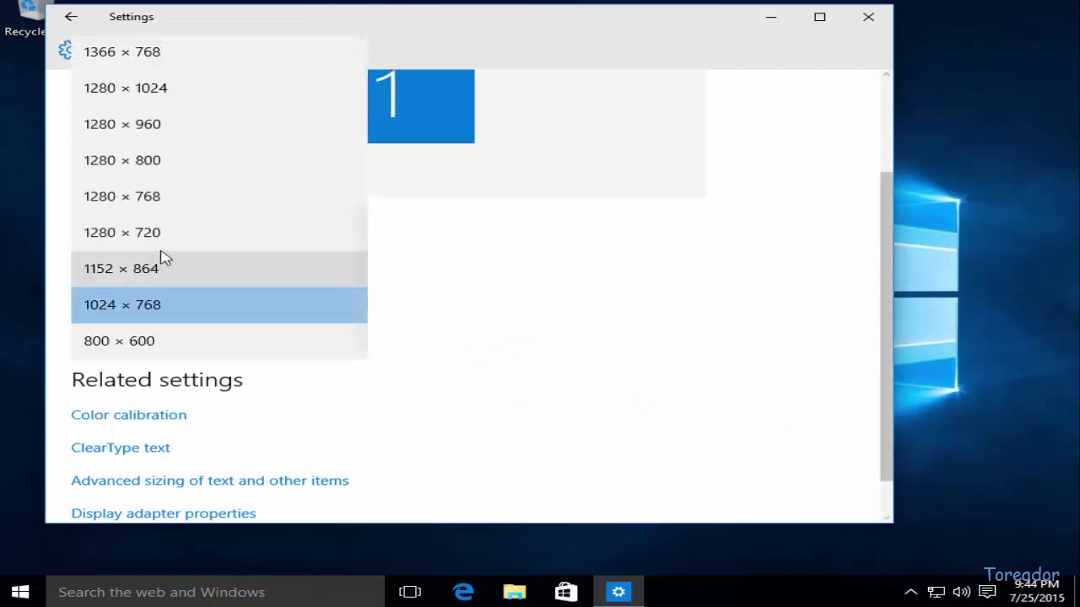
pyautogui.scroll(3, 145, 87)
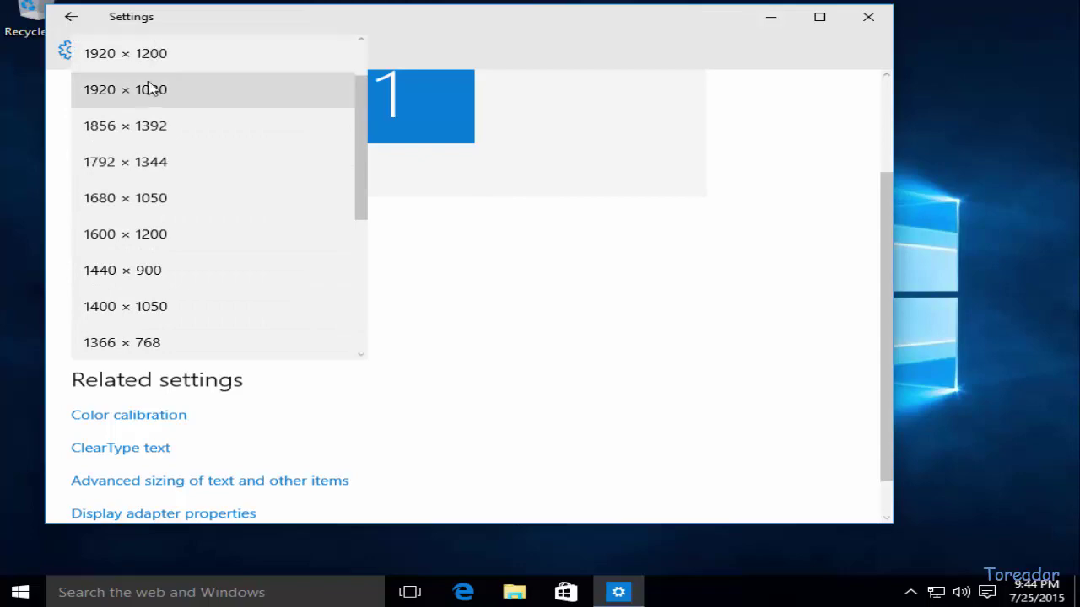
pyautogui.click(150, 90)
pyautogui.click(160, 311)
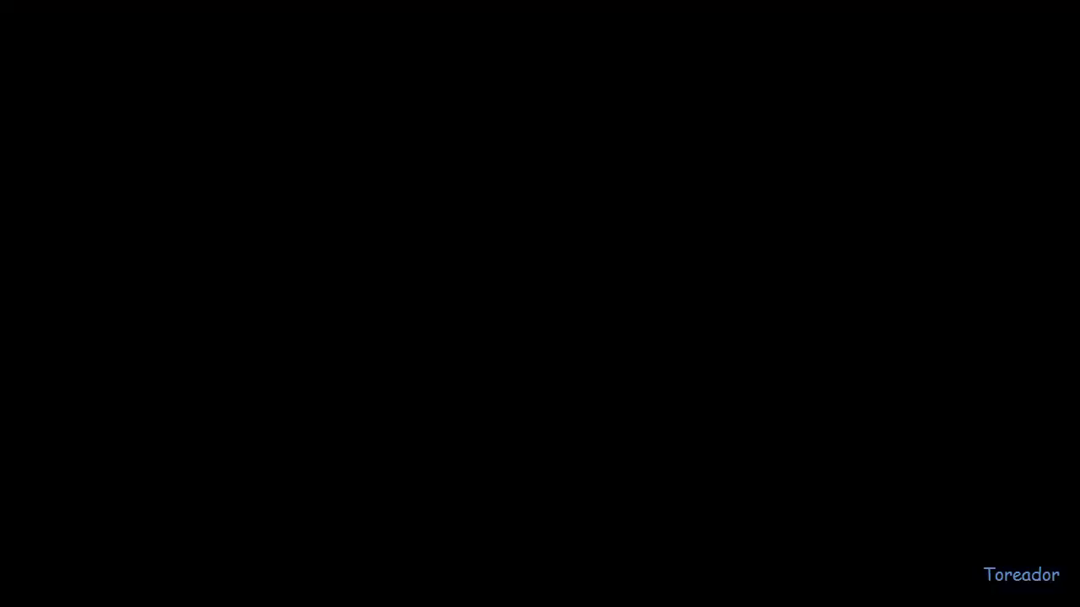
pyautogui.click(169, 236)
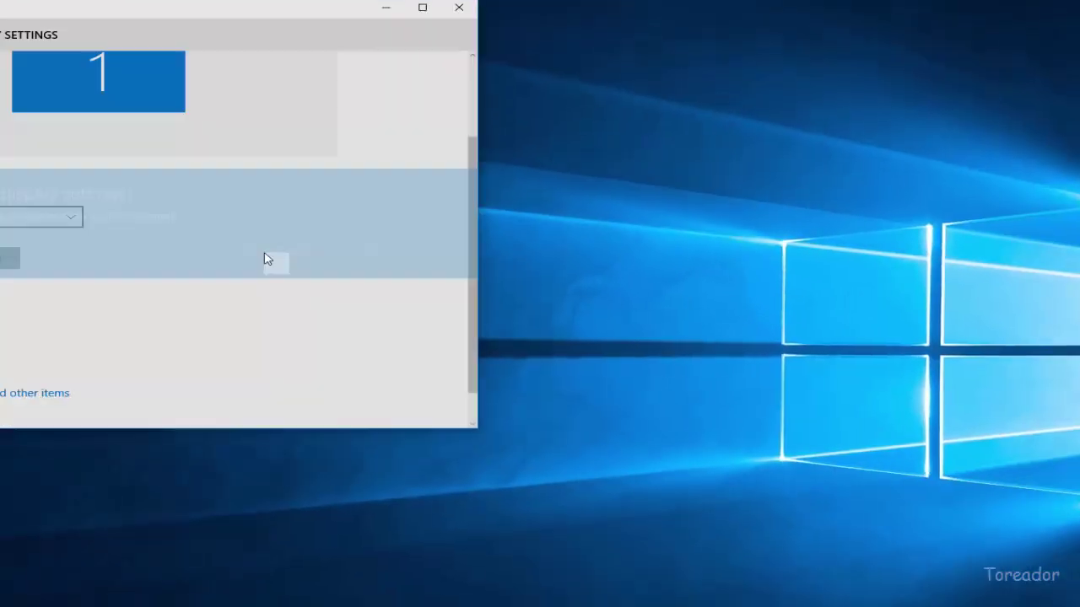
pyautogui.click(93, 22)
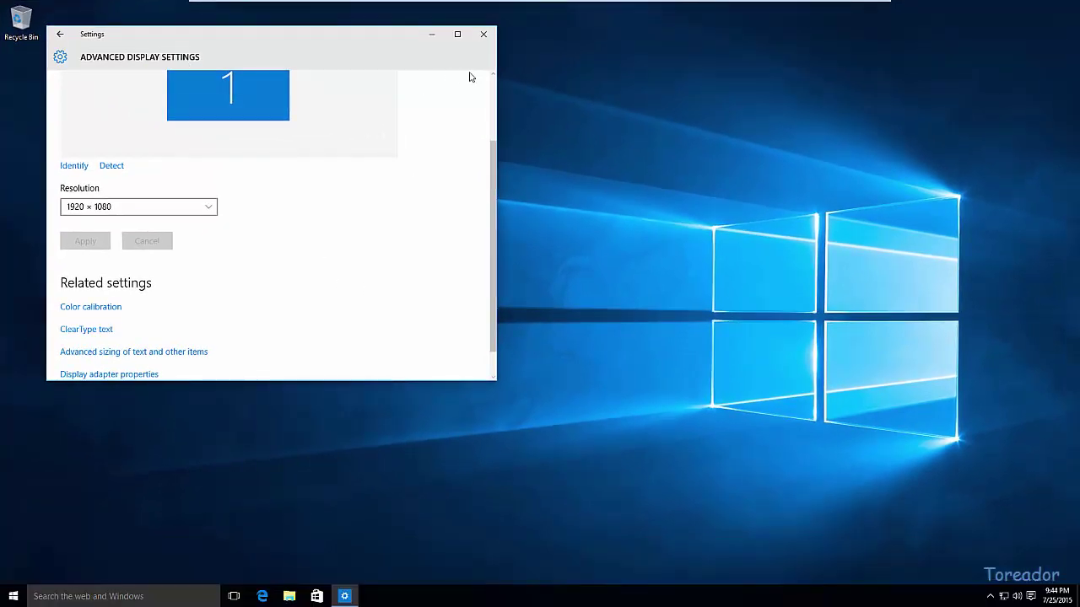
# Close the advanced display settings window and refresh the desktop
pyautogui.click(484, 34)
pyautogui.rightClick(462, 101)
pyautogui.click(485, 136)
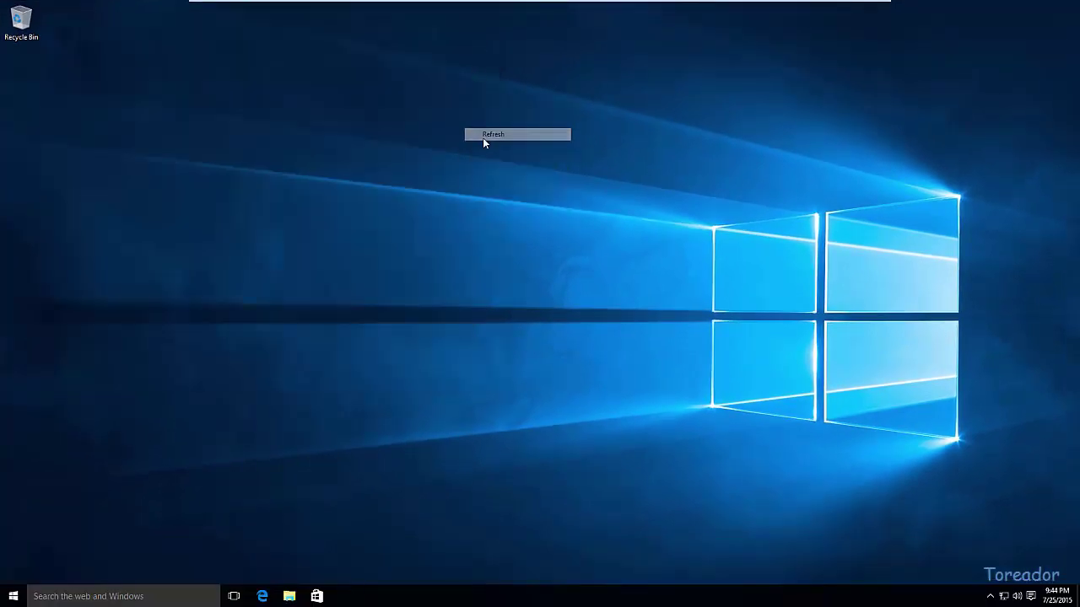
# Open Microsoft Edge in a maximized window and go to ninite.com, closing the extra blank page
pyautogui.click(263, 596)
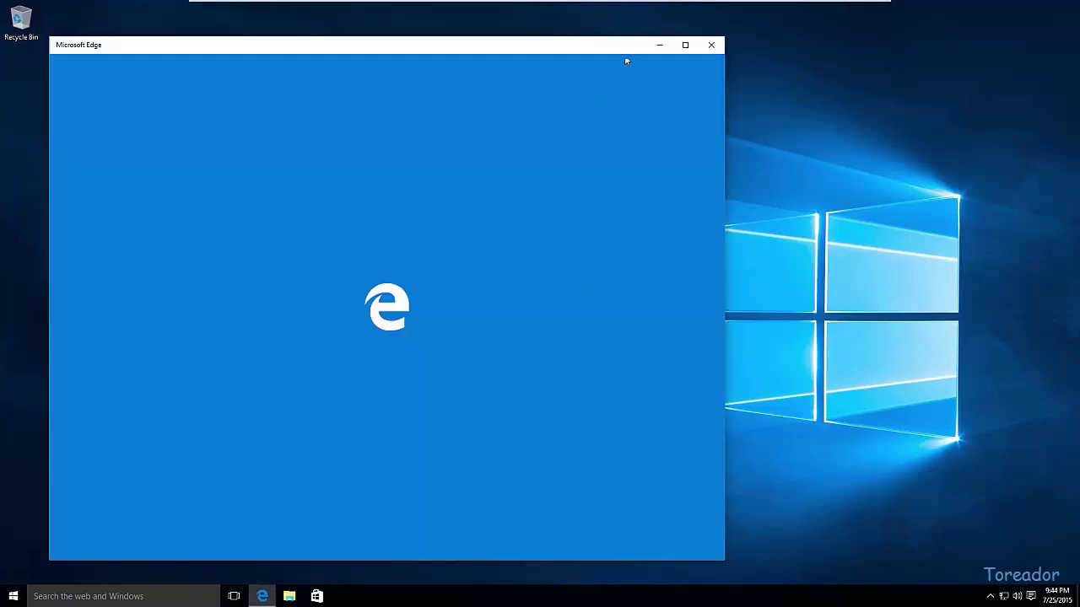
pyautogui.click(685, 45)
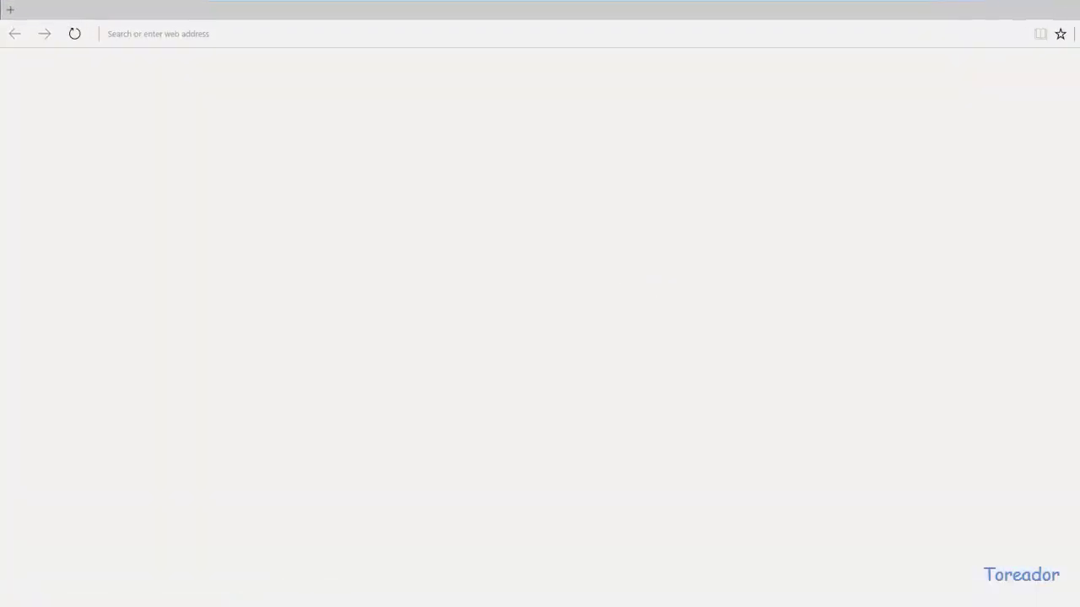
pyautogui.click(436, 141)
pyautogui.write('nin')
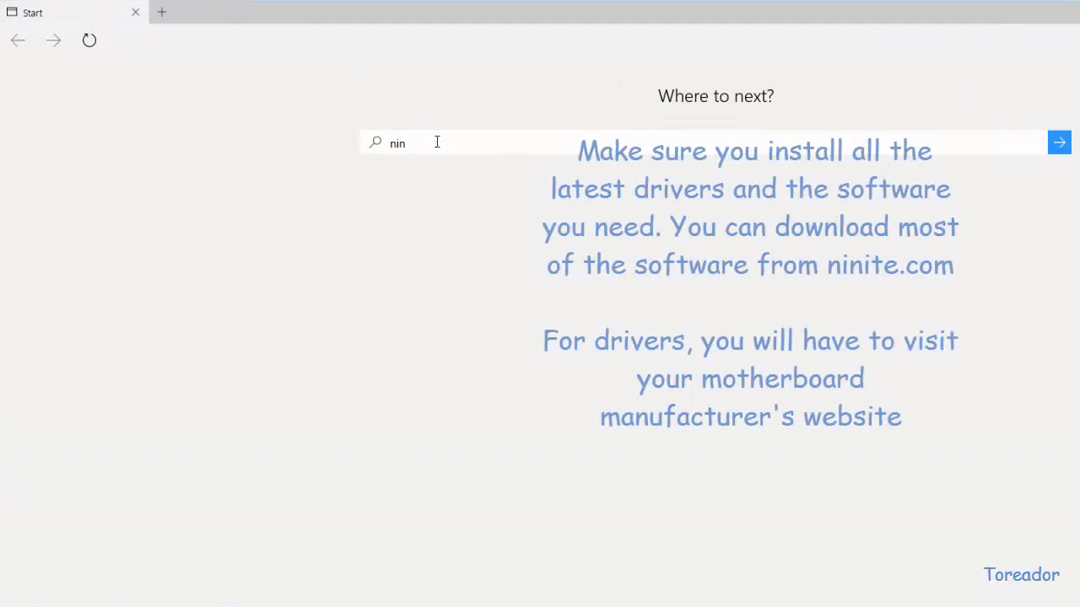
pyautogui.press('Return')
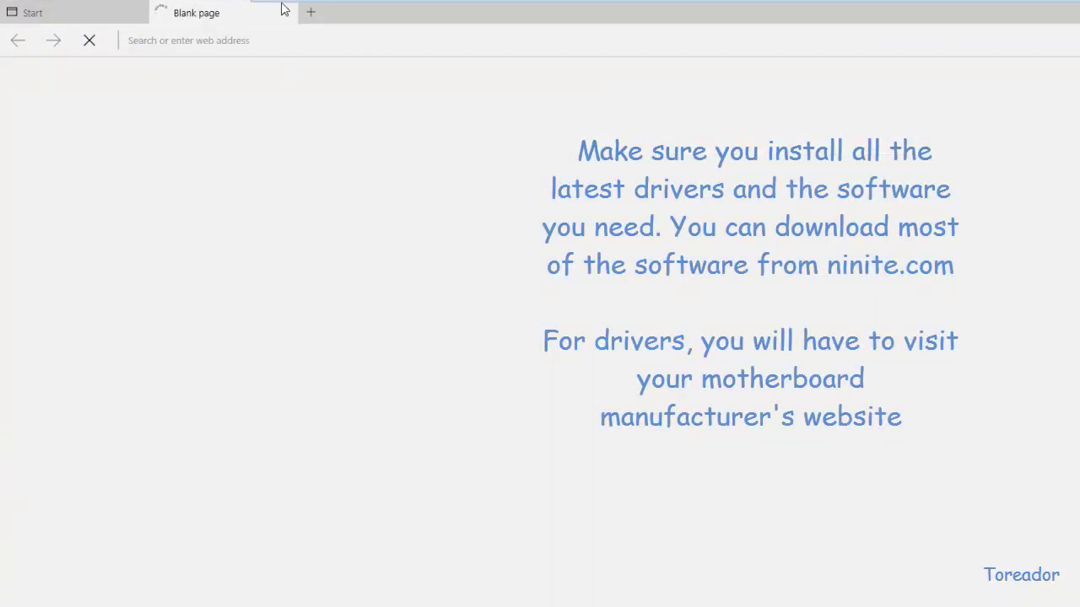
pyautogui.click(287, 12)
pyautogui.write('ite.com')
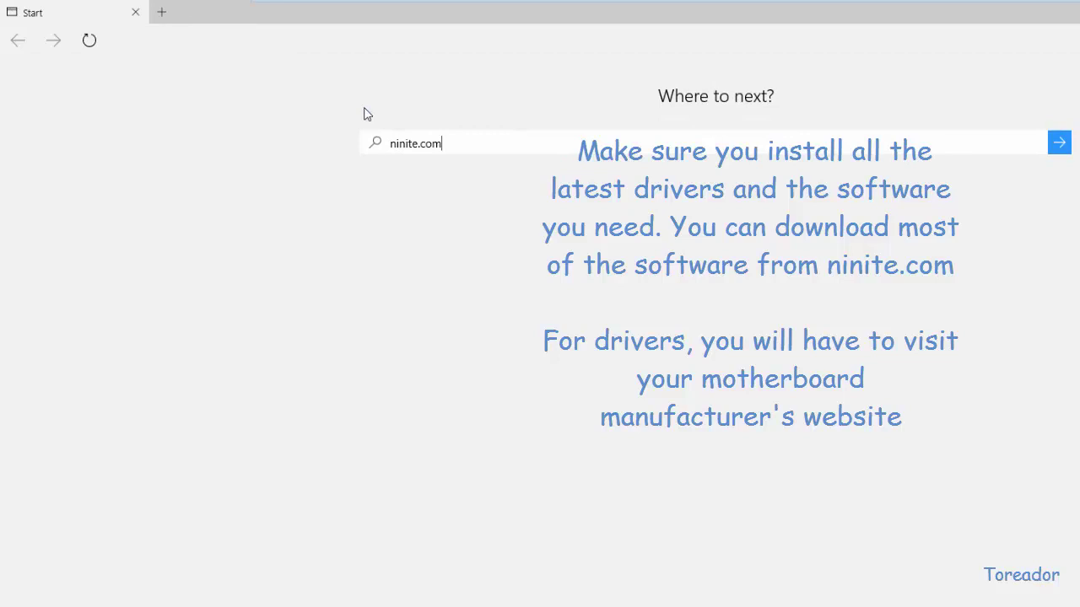
pyautogui.press('Return')
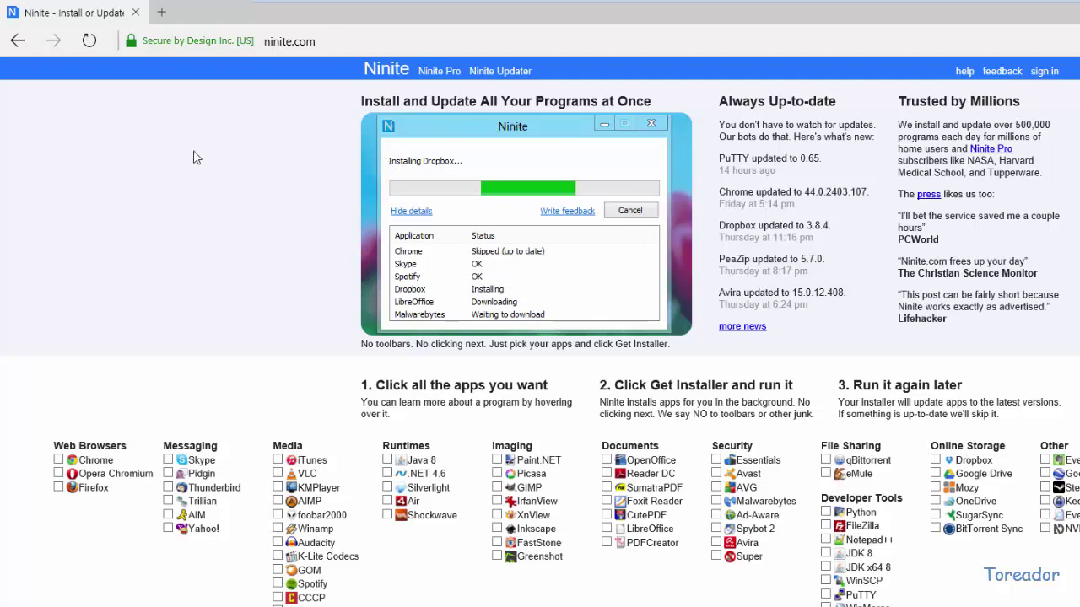
# Select the Chrome and Opera Chromium browsers, Skype for messaging and VLC for media
pyautogui.click(59, 459)
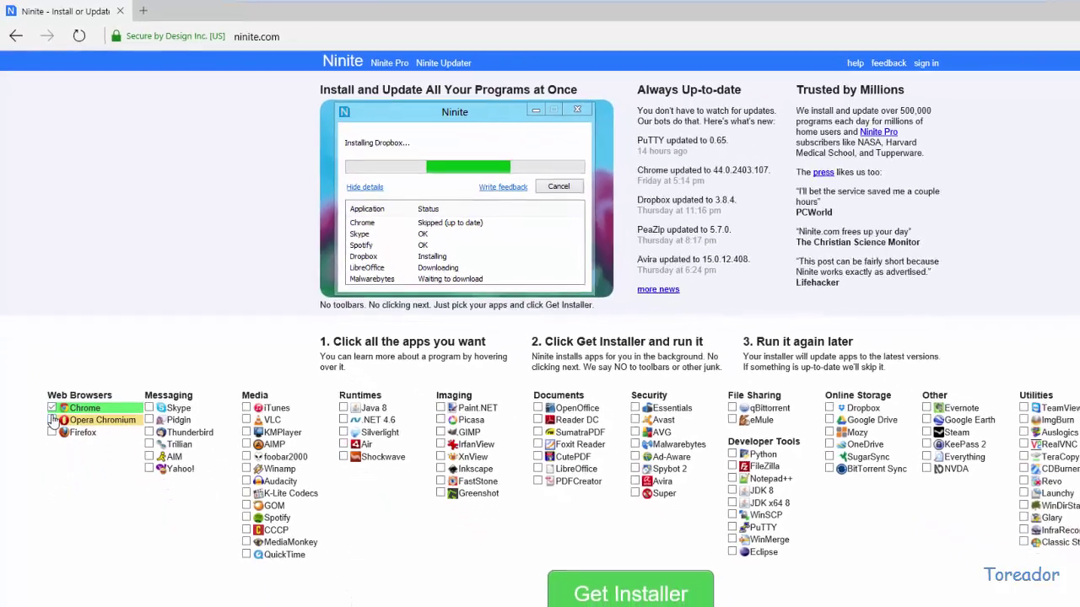
pyautogui.click(52, 419)
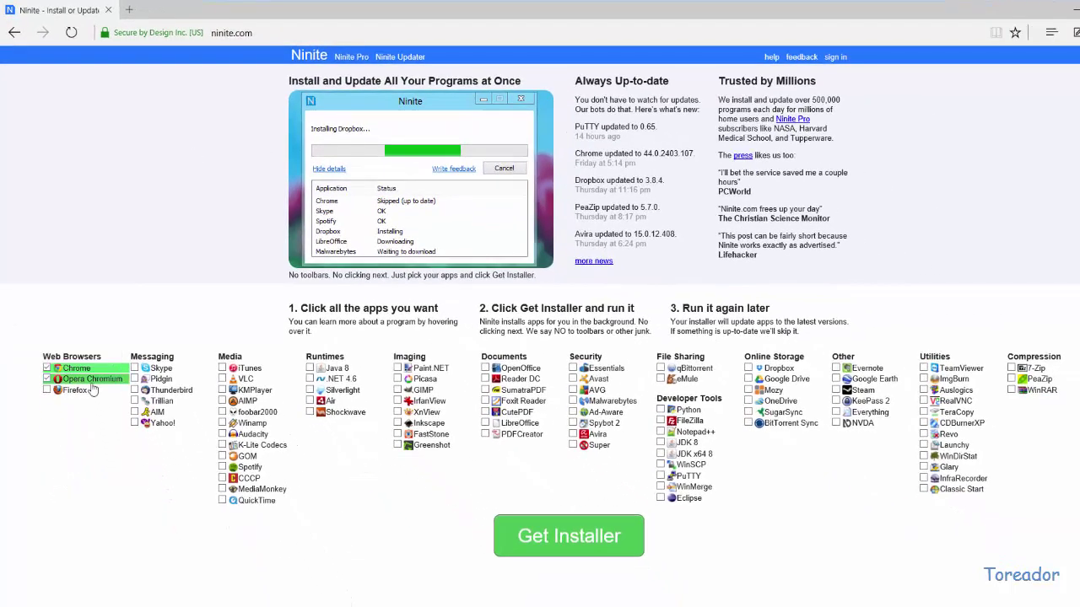
pyautogui.click(142, 368)
pyautogui.click(226, 379)
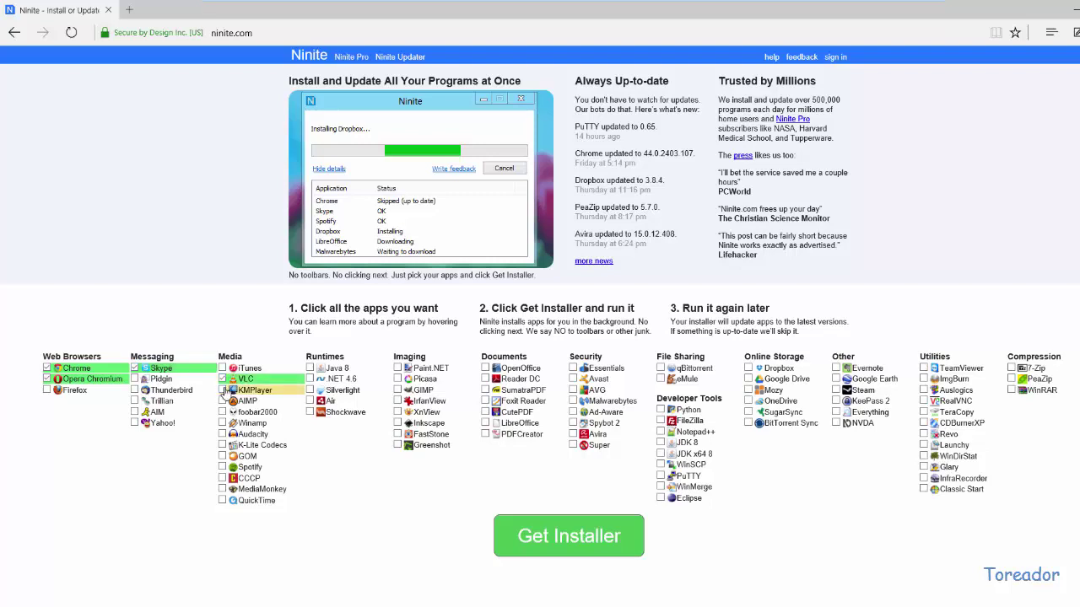
# Select all the runtimes: Java 8, .NET 4.6, Silverlight, Air and Shockwave
pyautogui.click(310, 368)
pyautogui.click(310, 379)
pyautogui.click(319, 390)
pyautogui.click(318, 400)
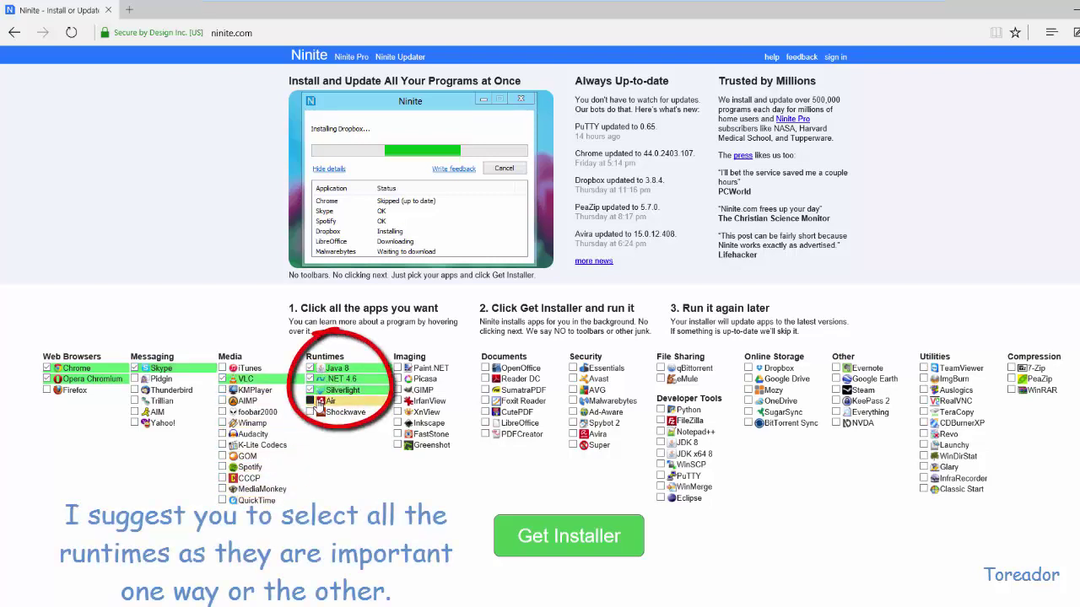
pyautogui.click(319, 412)
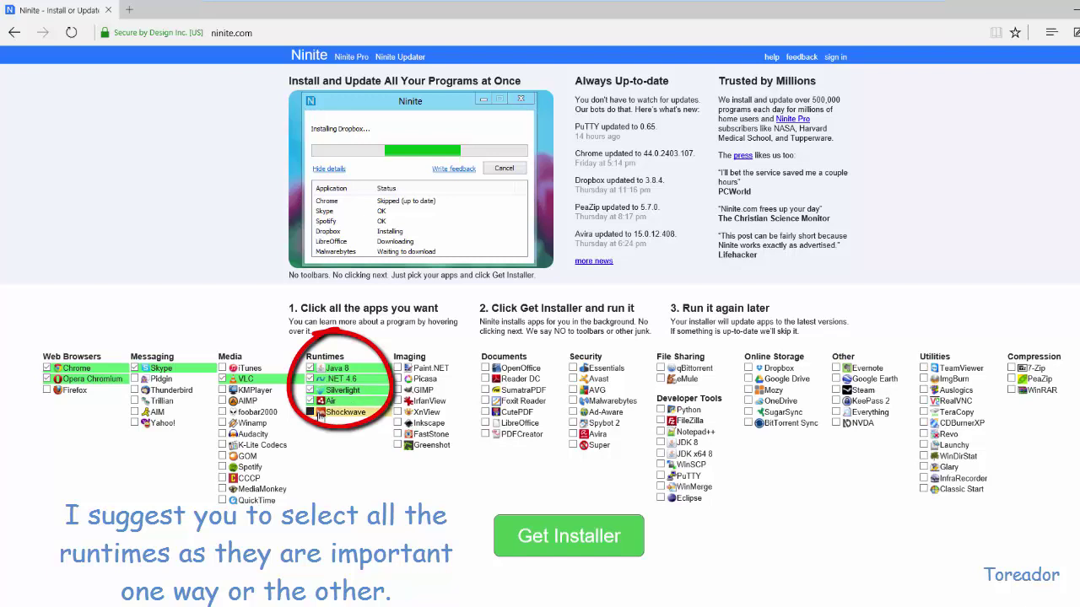
# Add Paint.NET, Picasa, Reader DC, Malwarebytes, Dropbox, TeamViewer and WinRAR to the app selection
pyautogui.click(426, 369)
pyautogui.click(426, 378)
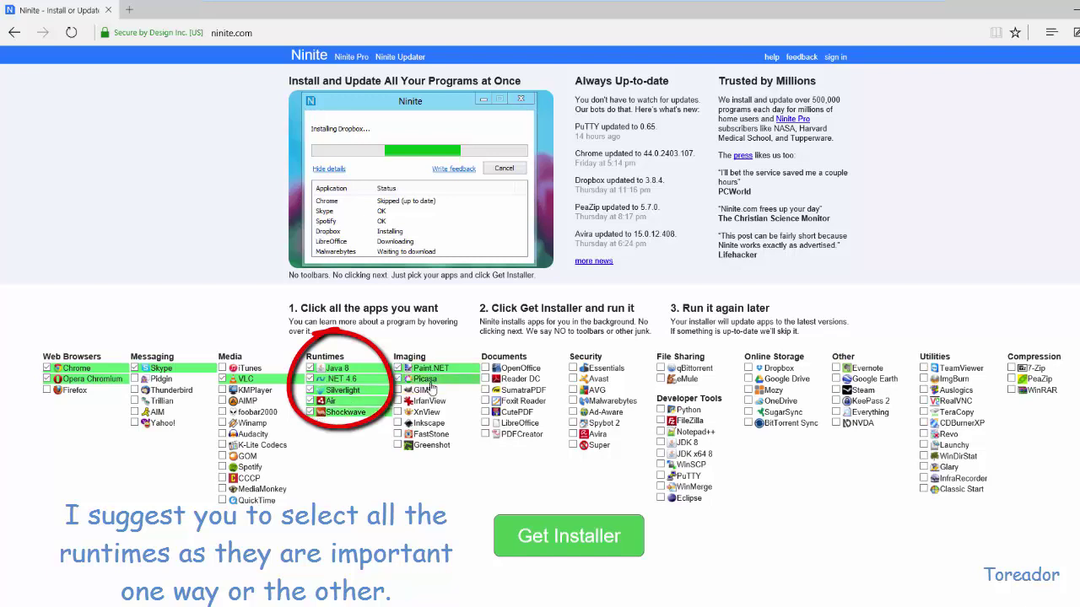
pyautogui.click(514, 379)
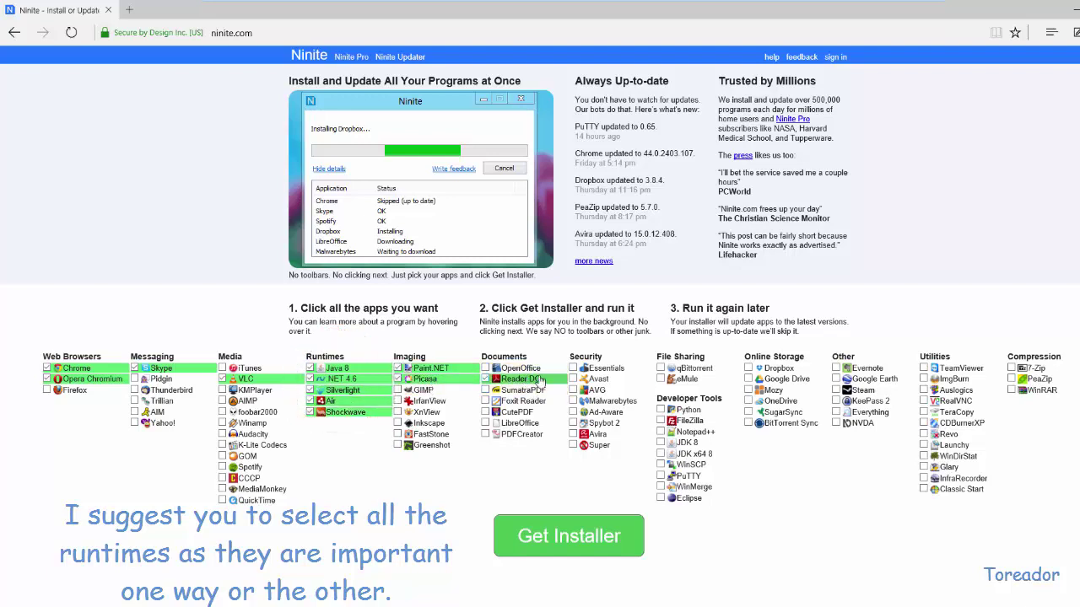
pyautogui.click(609, 401)
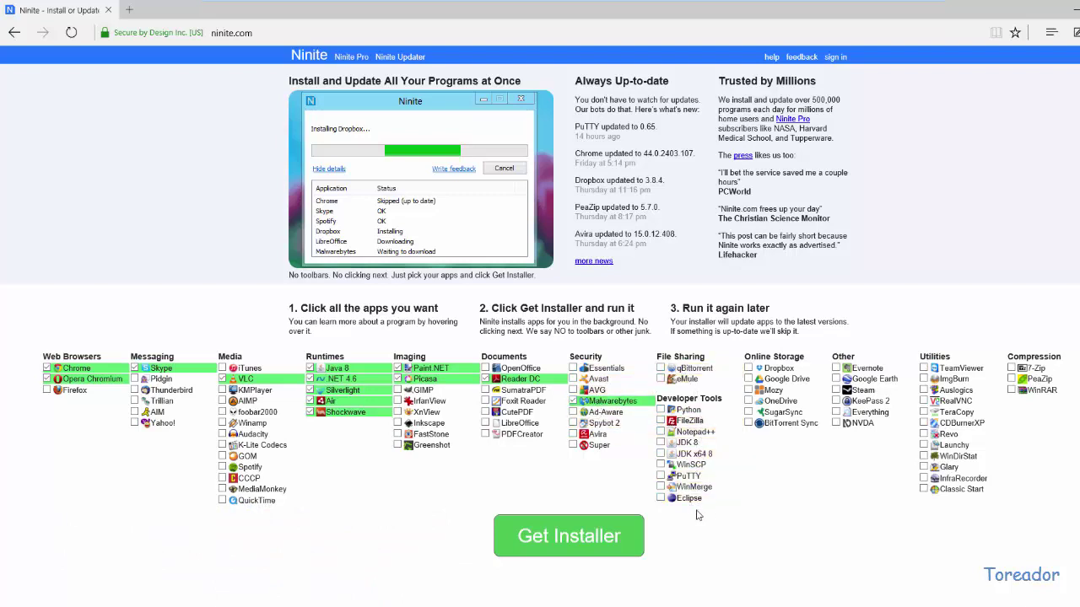
pyautogui.click(777, 369)
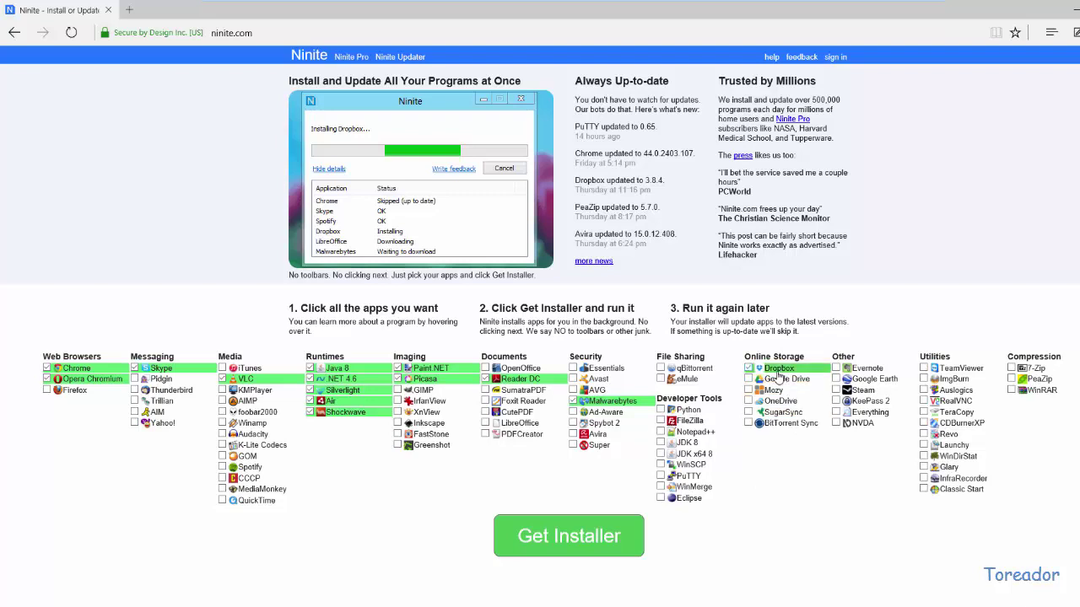
pyautogui.click(936, 372)
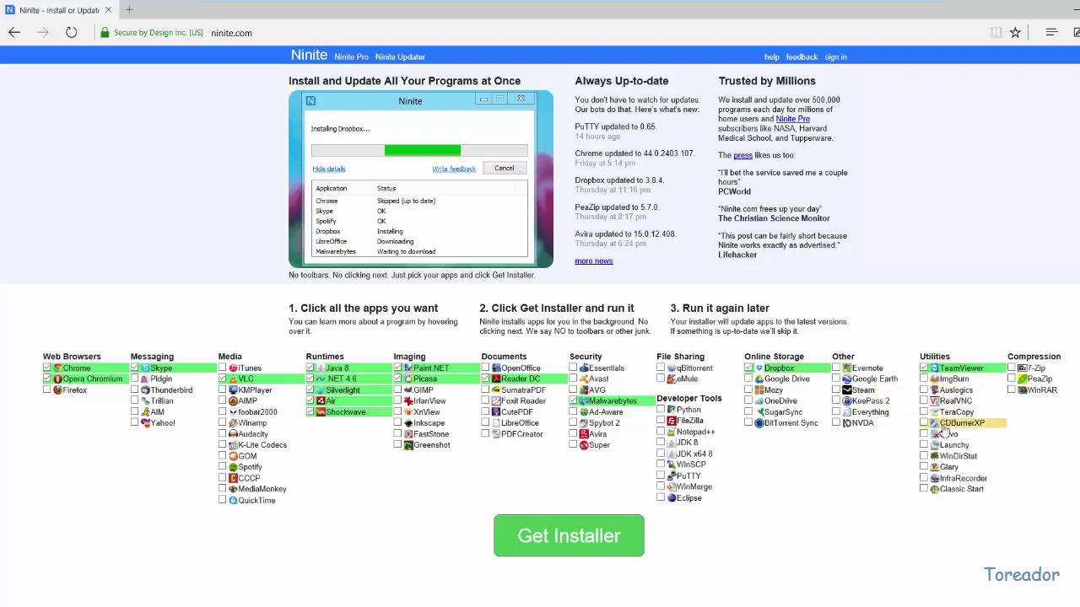
pyautogui.click(1015, 397)
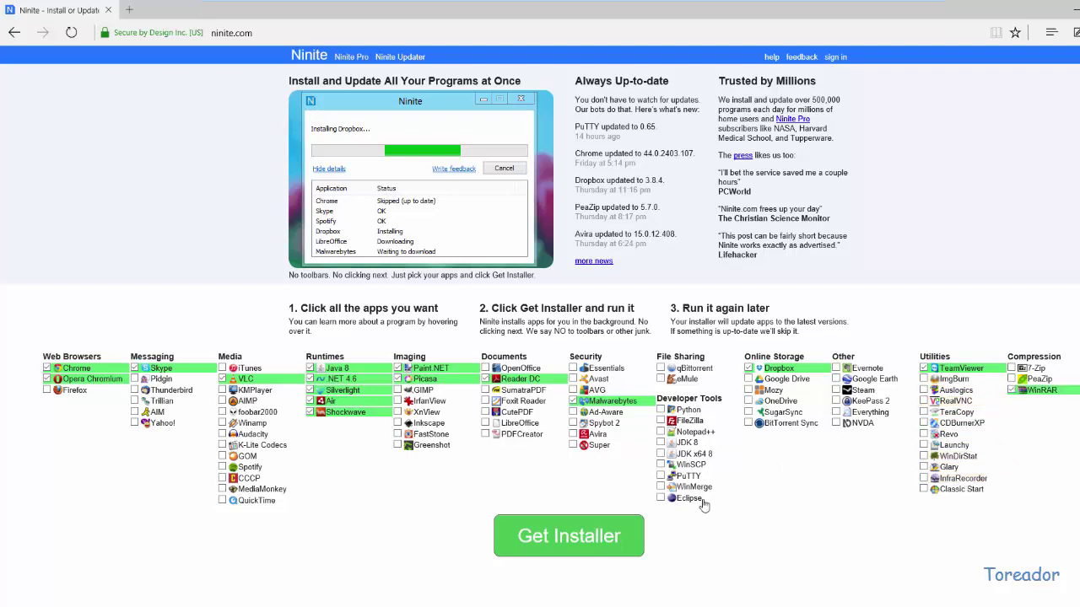
# Download the Ninite installer for the selected apps and show it in the browser's download list
pyautogui.click(599, 529)
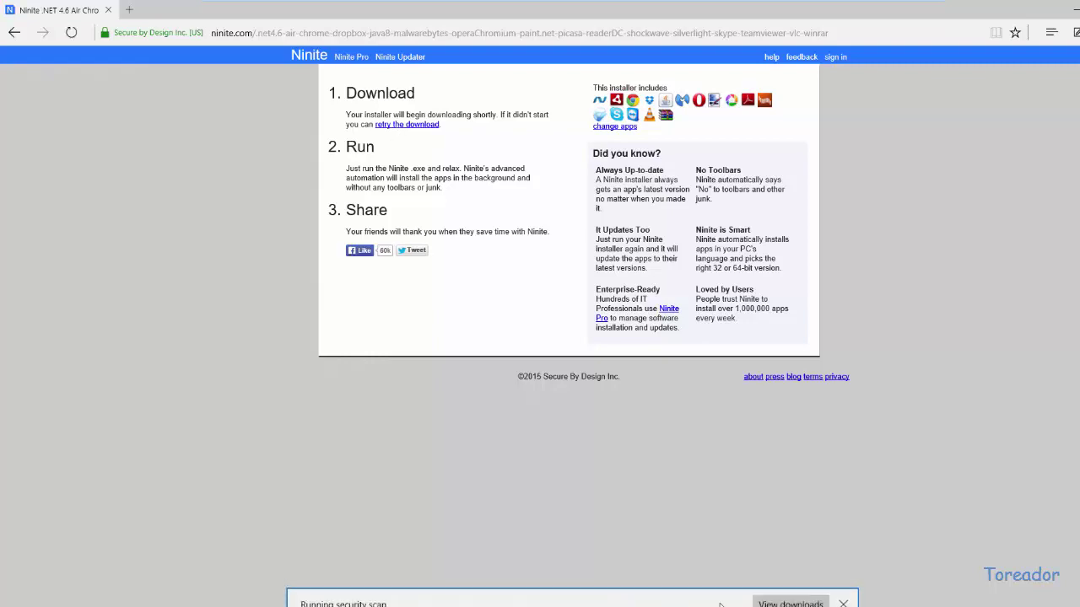
pyautogui.click(789, 604)
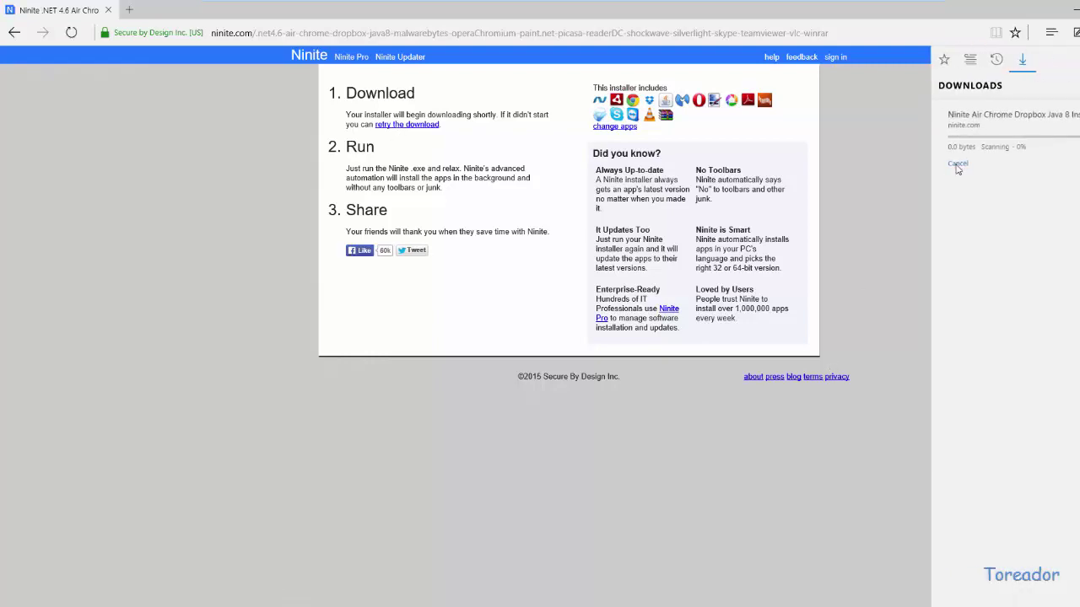